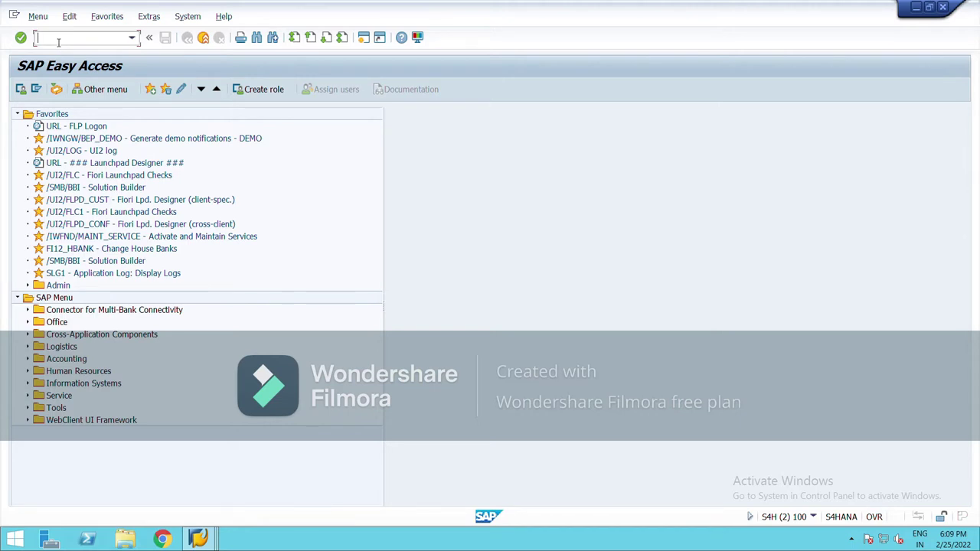
# Step: Open the SPRO Reference IMG and expand Financial Accounting Global Settings > Document > Document Types
pyautogui.write('spro')
pyautogui.press('Return')
pyautogui.click(61, 90)
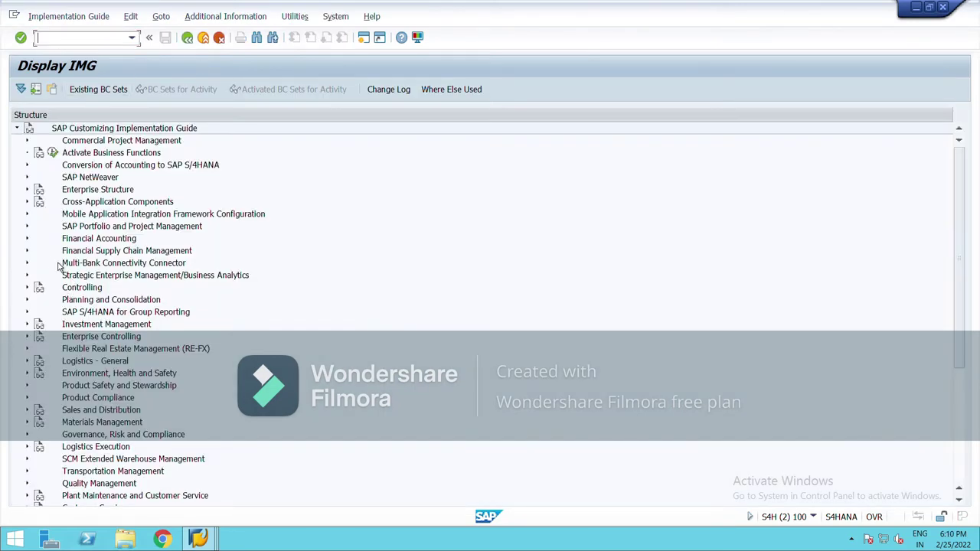
pyautogui.click(31, 239)
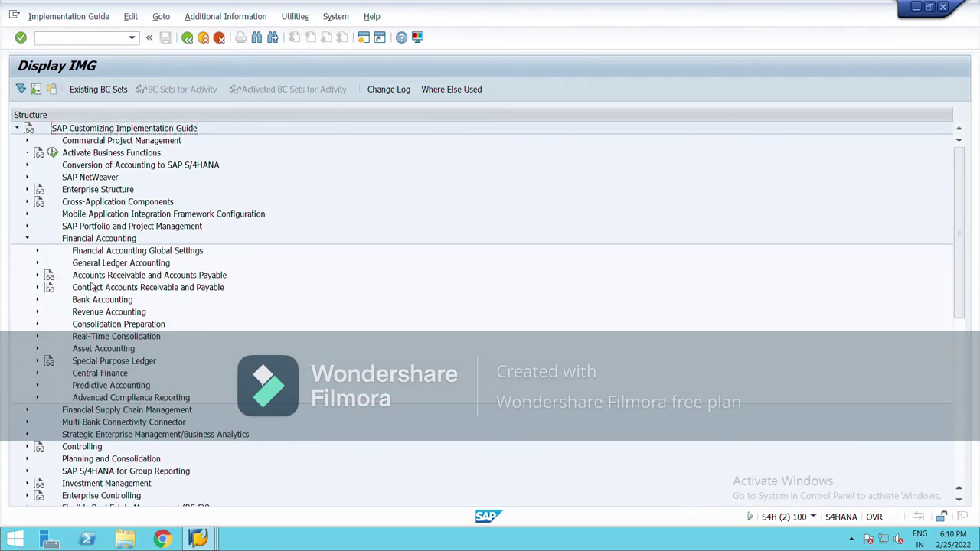
pyautogui.click(37, 263)
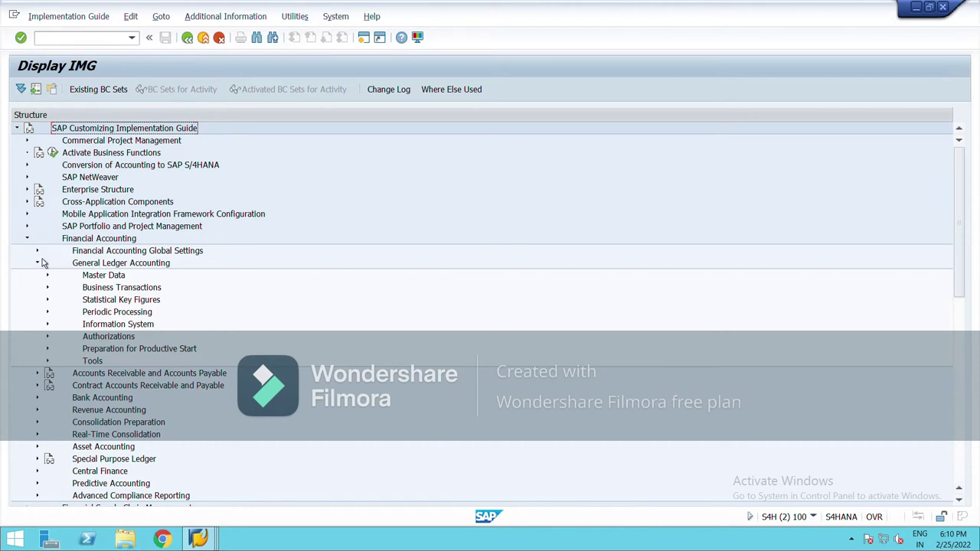
pyautogui.click(37, 250)
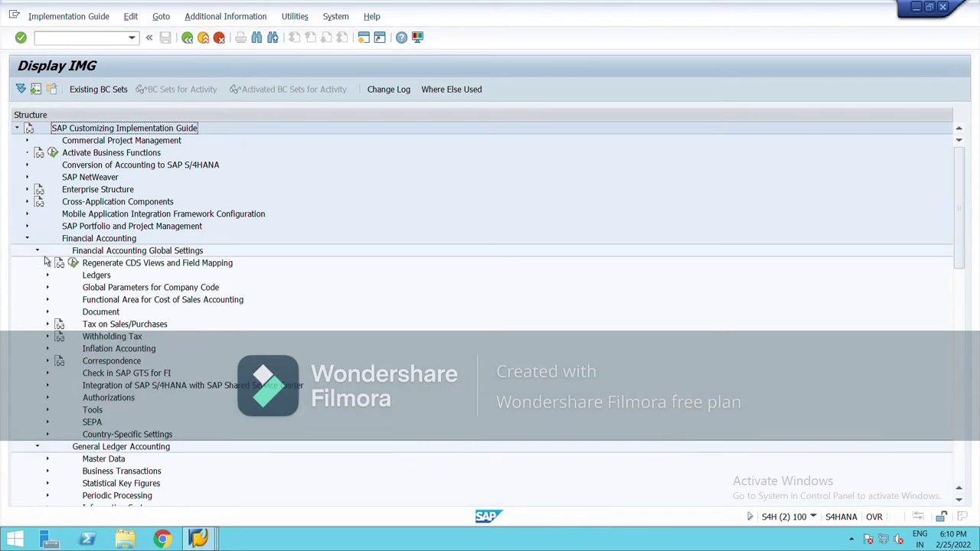
pyautogui.click(48, 312)
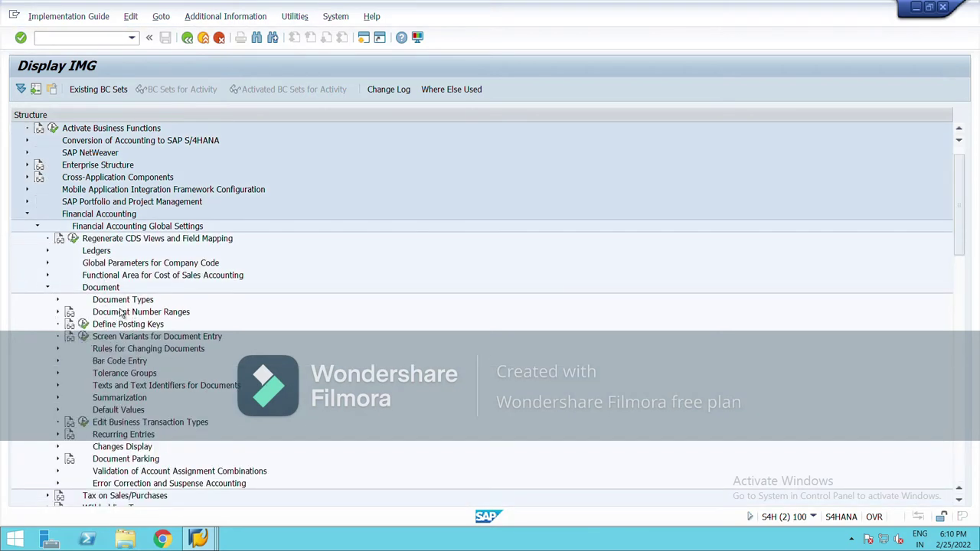
pyautogui.click(58, 300)
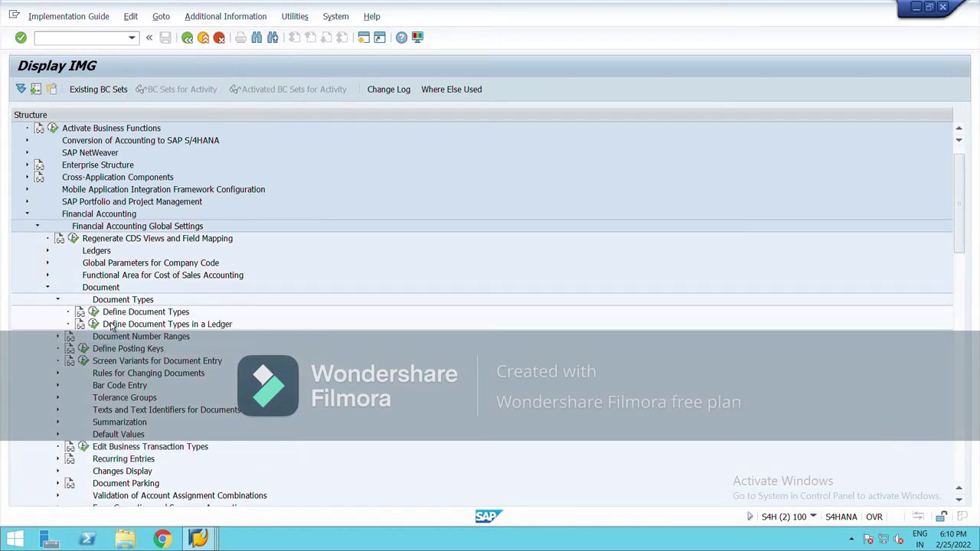
# Step: Open Define Document Types and position the list on document type SA (G/L Account Document)
pyautogui.click(94, 311)
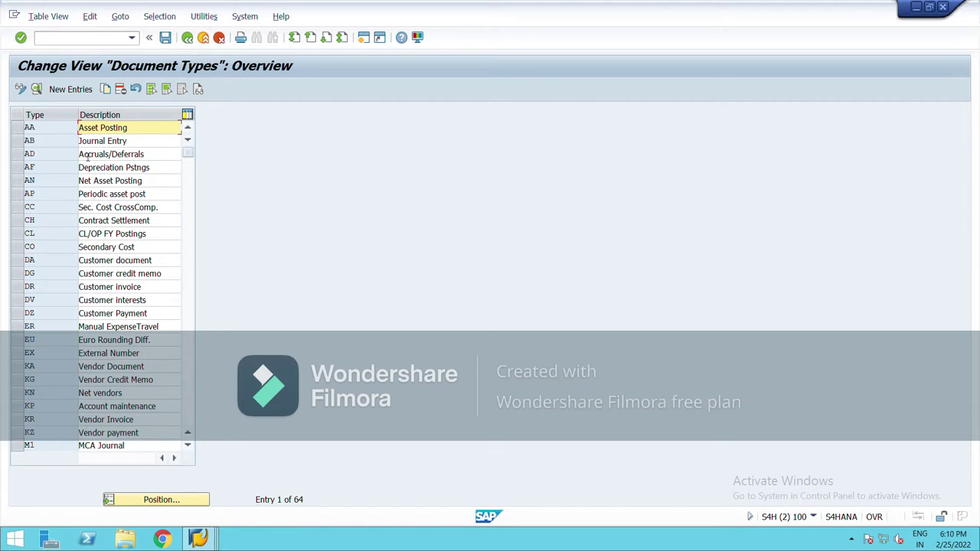
pyautogui.click(71, 90)
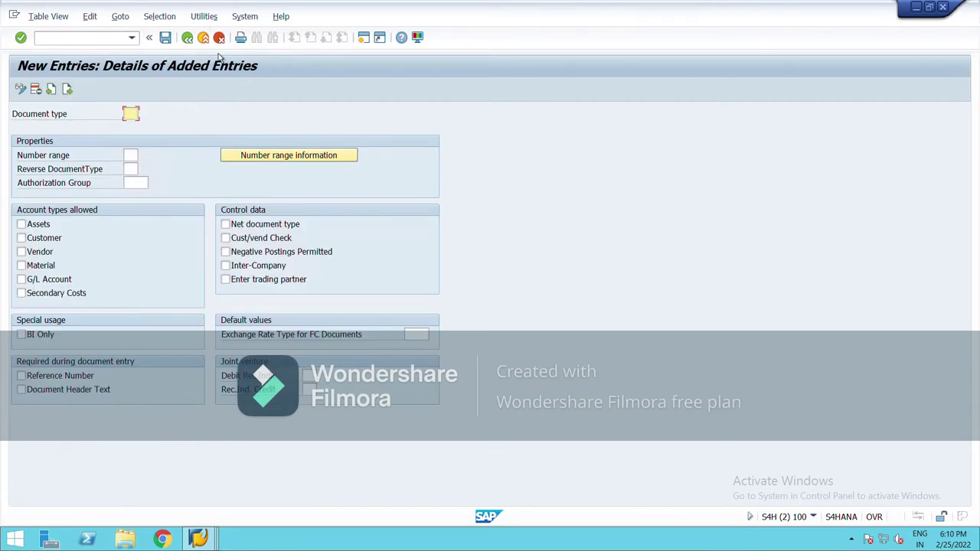
pyautogui.click(187, 37)
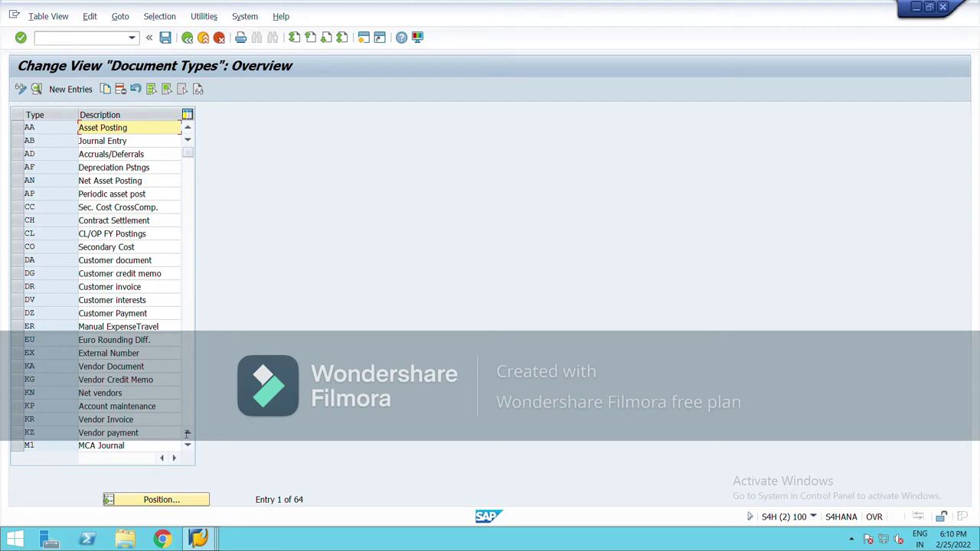
pyautogui.click(185, 500)
pyautogui.write('sa')
pyautogui.click(189, 230)
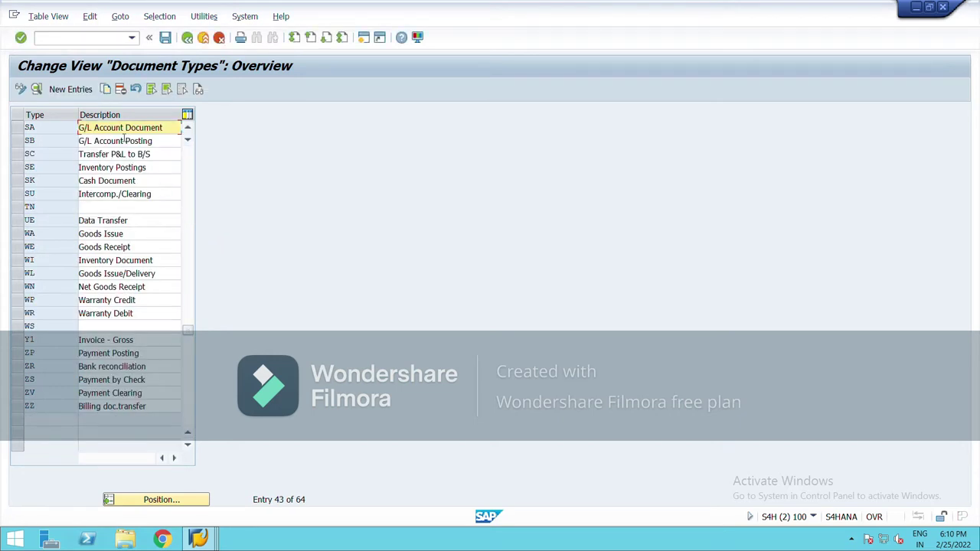
# Step: Review document type SA's details (number range 01, reverse type AB), then go back
pyautogui.doubleClick(67, 131)
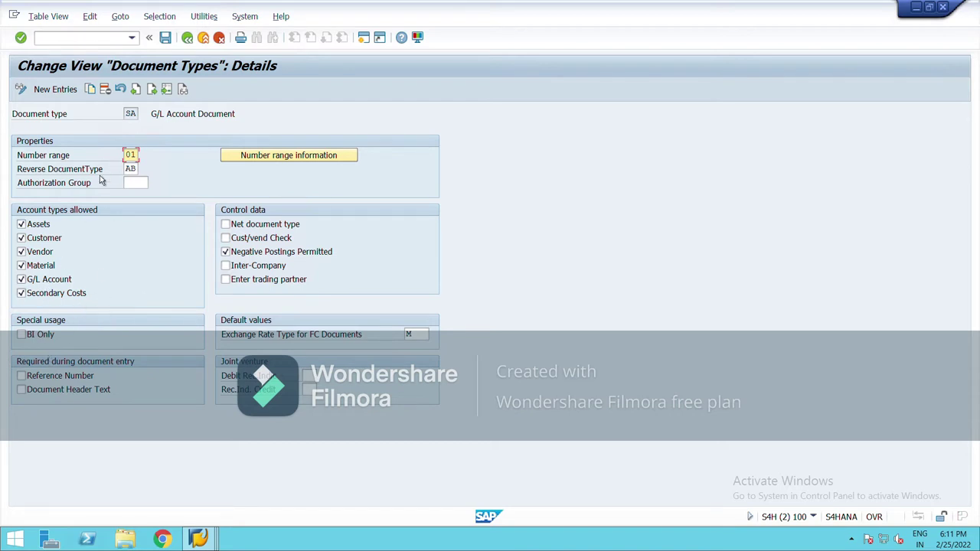
pyautogui.click(190, 43)
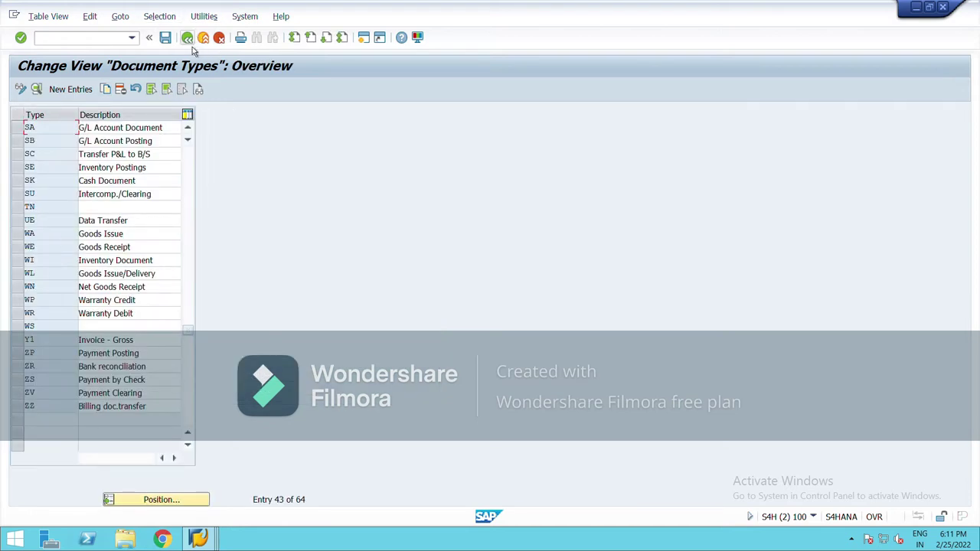
pyautogui.click(191, 43)
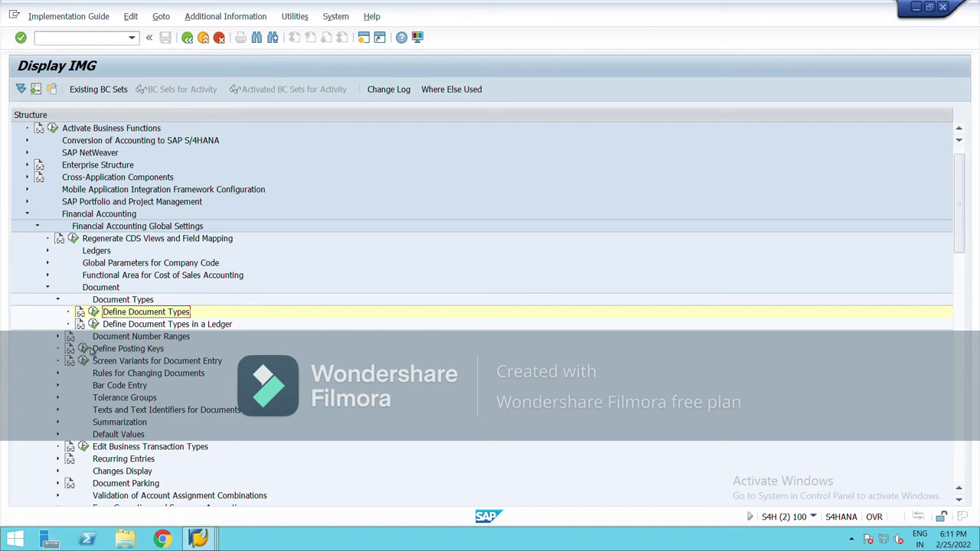
# Step: Open Define Document Number Ranges and start a copy from company code 0001
pyautogui.click(58, 337)
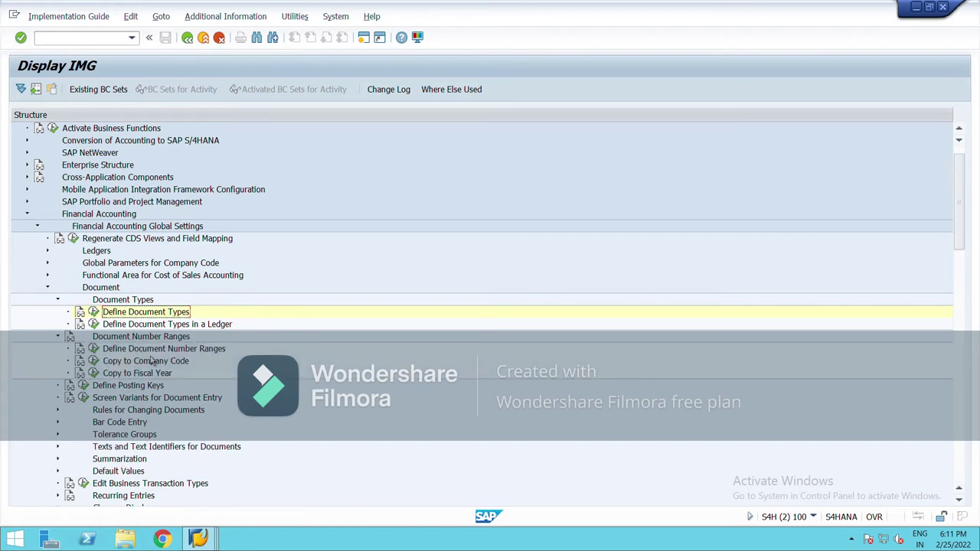
pyautogui.click(93, 348)
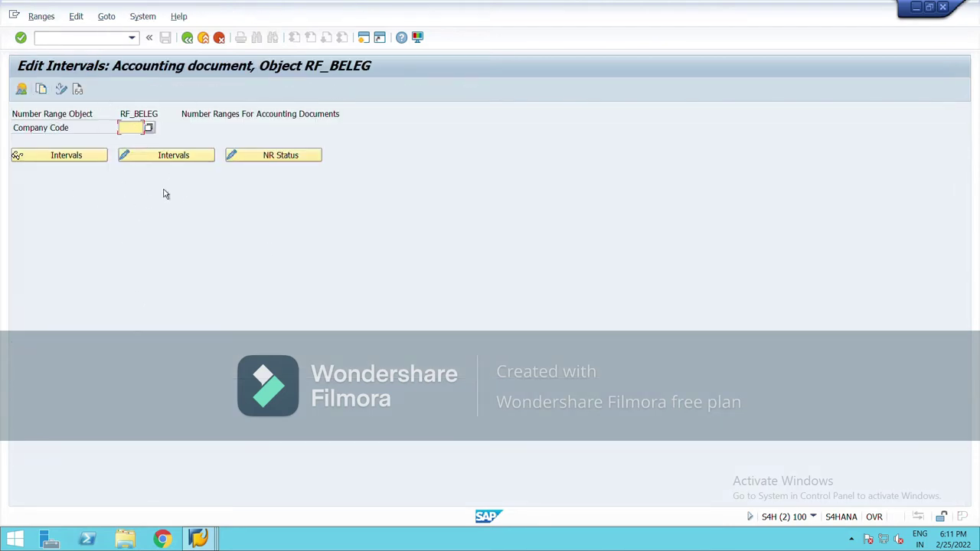
pyautogui.click(42, 88)
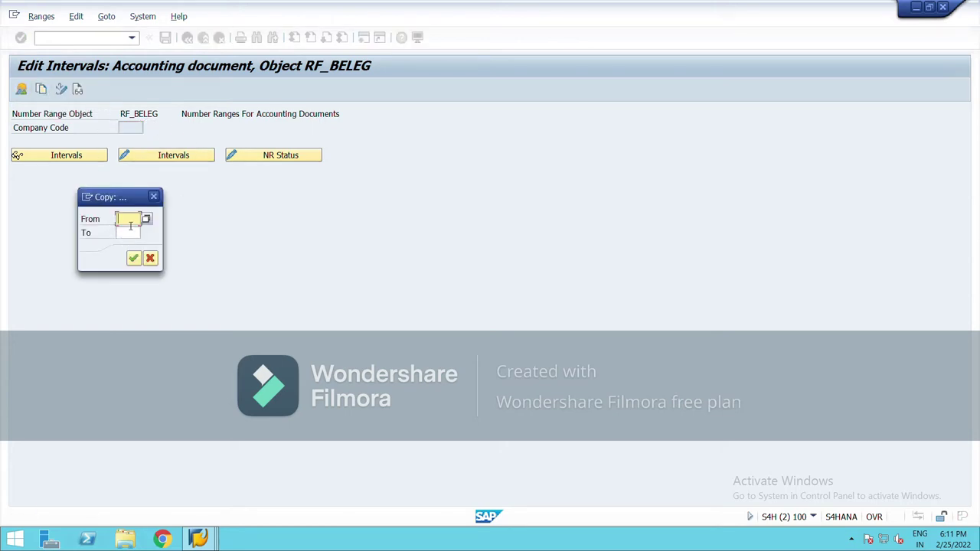
pyautogui.write('000')
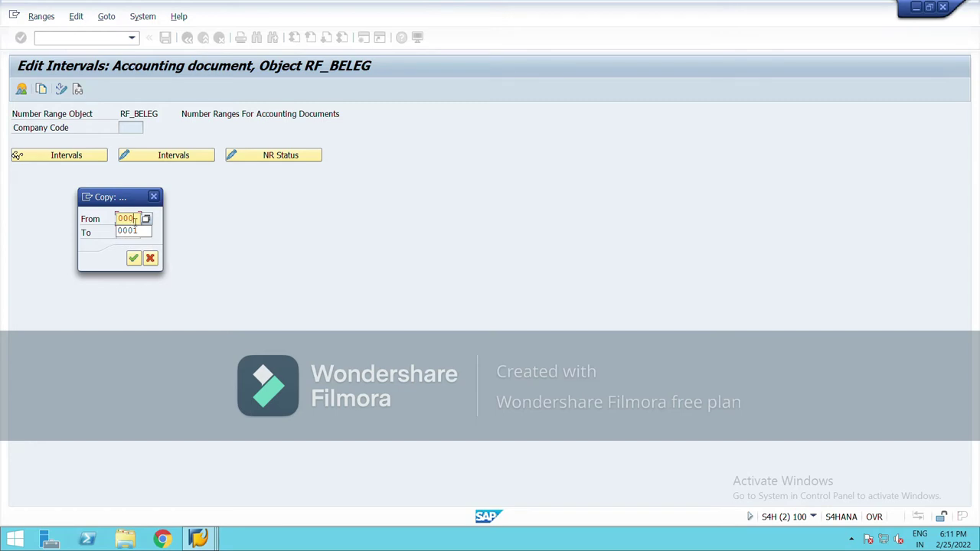
pyautogui.click(130, 230)
pyautogui.click(136, 235)
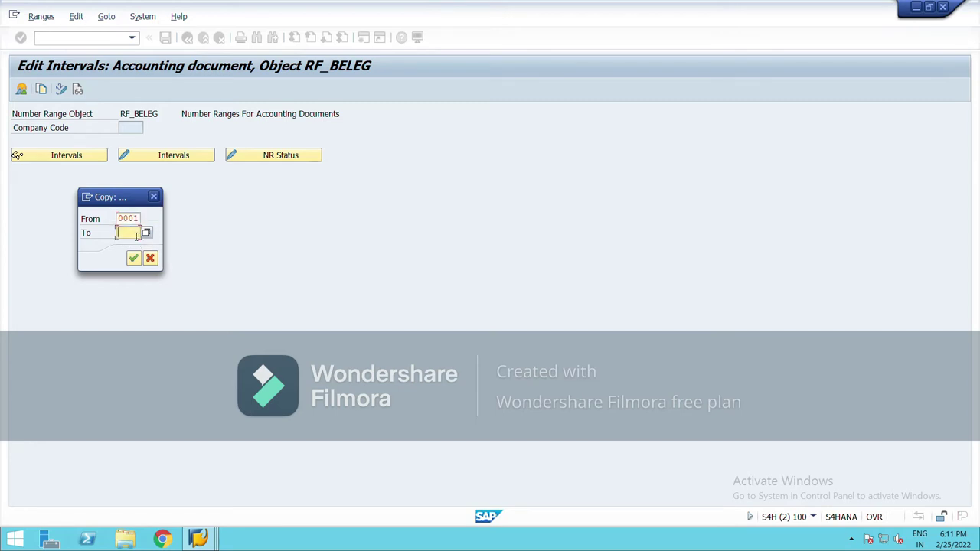
# Step: Set the copy's target company code to NCG1 instead of NIL1 and confirm
pyautogui.write('nil')
pyautogui.click(127, 244)
pyautogui.click(134, 259)
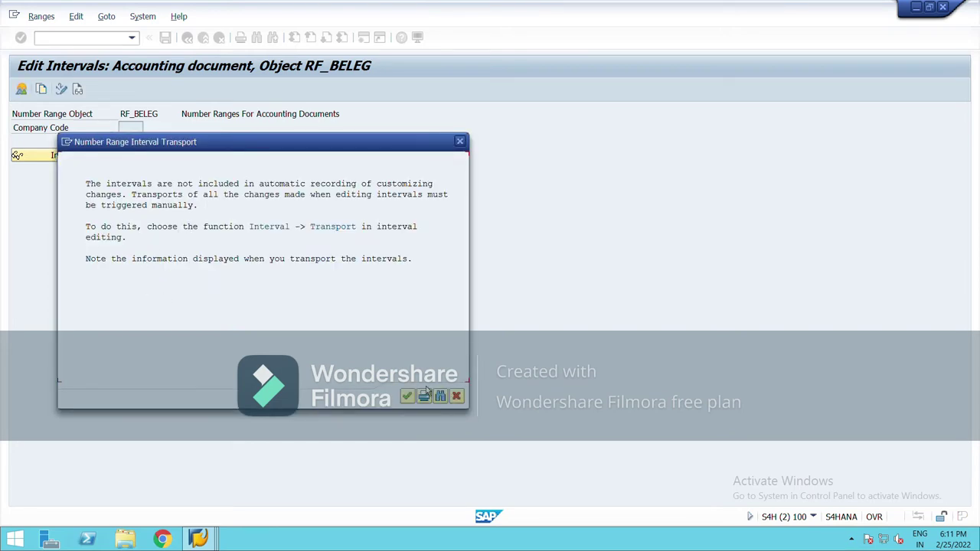
pyautogui.click(406, 396)
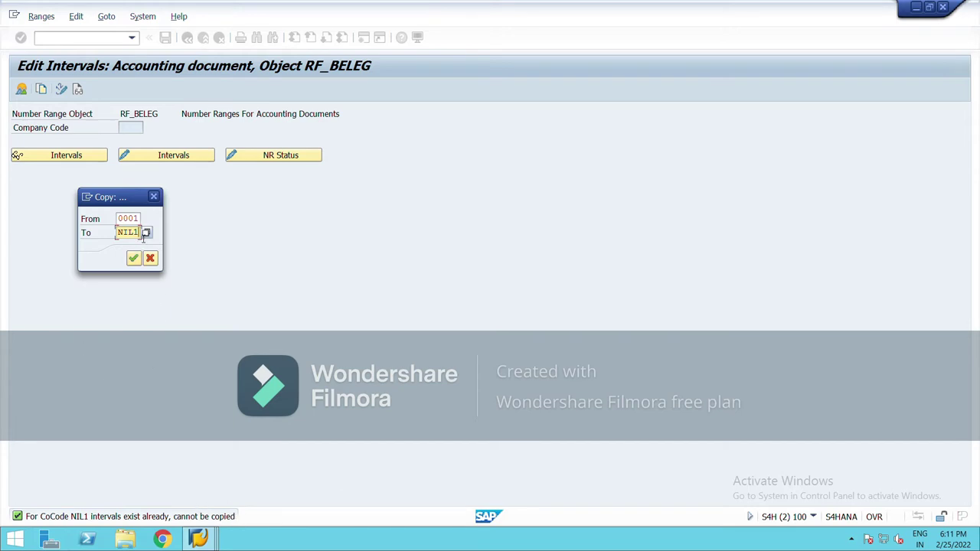
pyautogui.write('n')
pyautogui.write('ncg')
pyautogui.write('1')
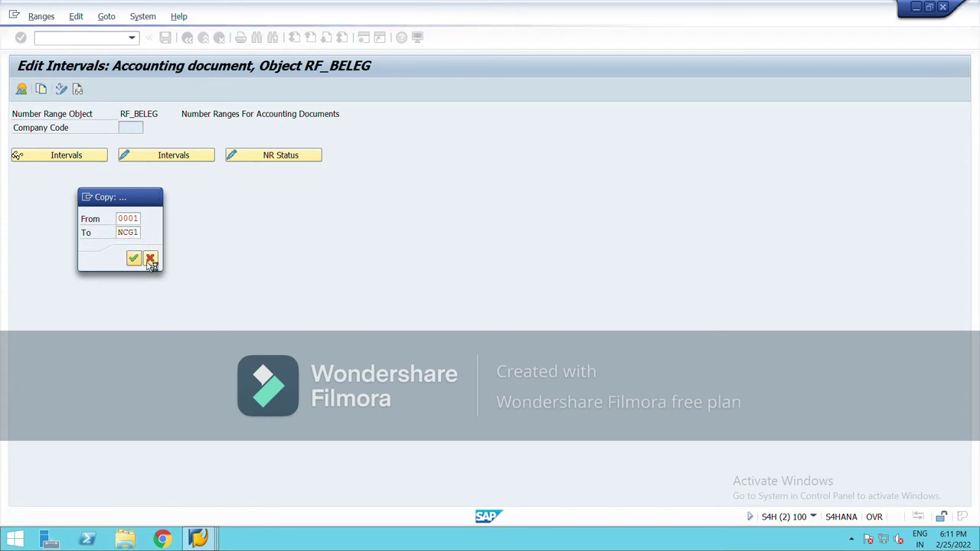
pyautogui.press('Return')
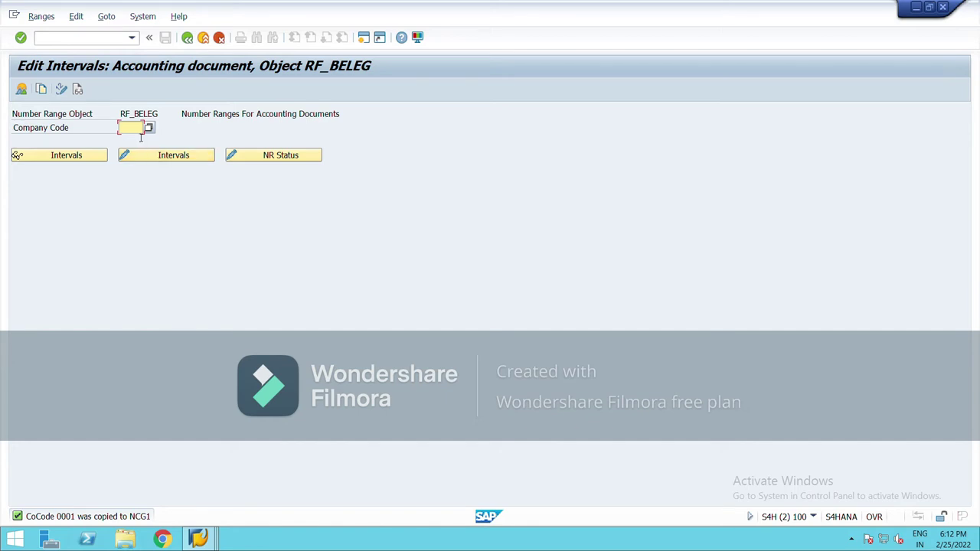
# Step: List NCG1's copied intervals (00–47, year 9999) and return to the IMG tree
pyautogui.write('NCG1')
pyautogui.click(175, 159)
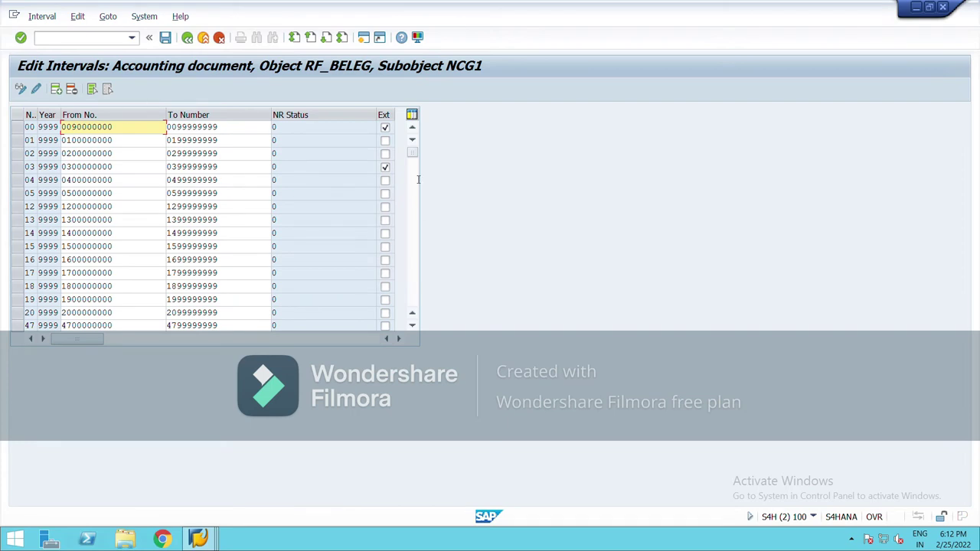
pyautogui.click(194, 47)
pyautogui.click(194, 47)
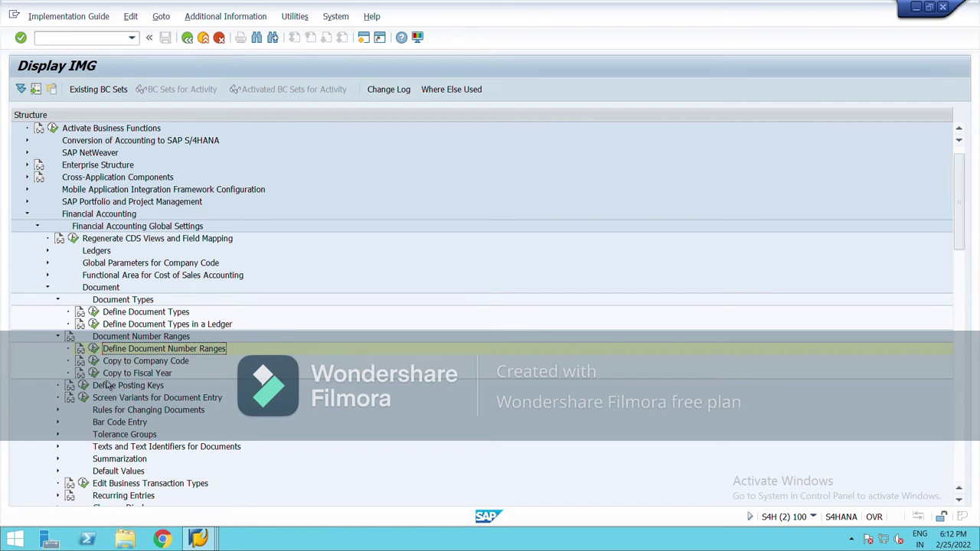
pyautogui.click(92, 360)
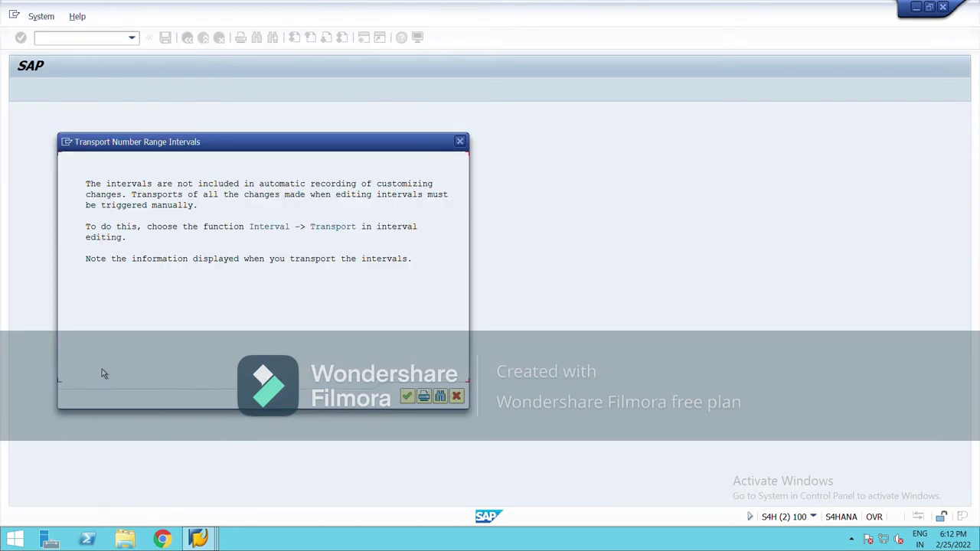
pyautogui.click(409, 400)
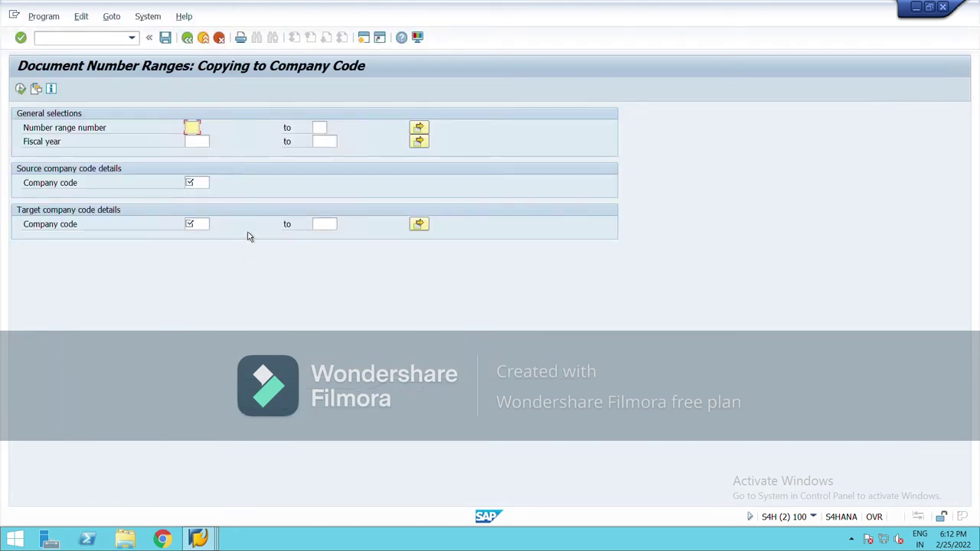
pyautogui.click(187, 37)
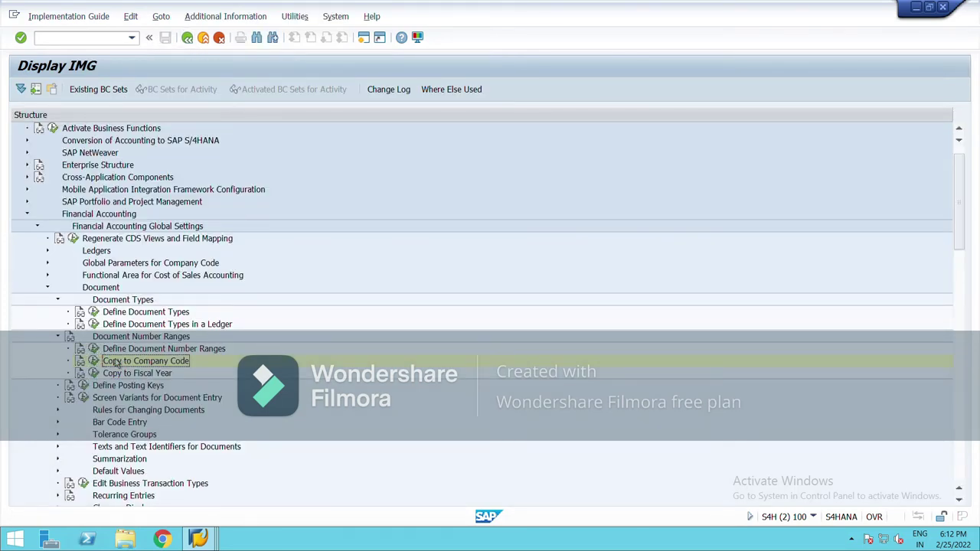
pyautogui.click(93, 373)
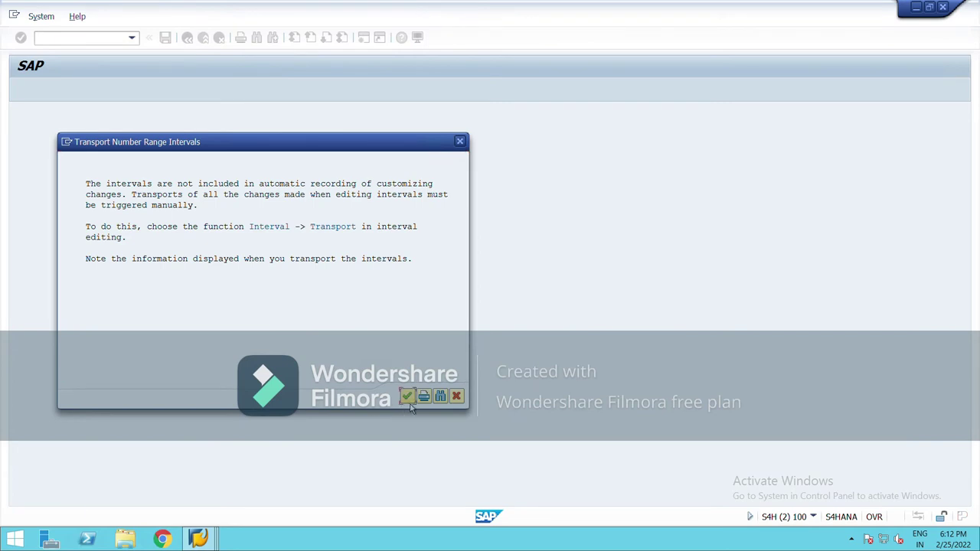
pyautogui.click(407, 397)
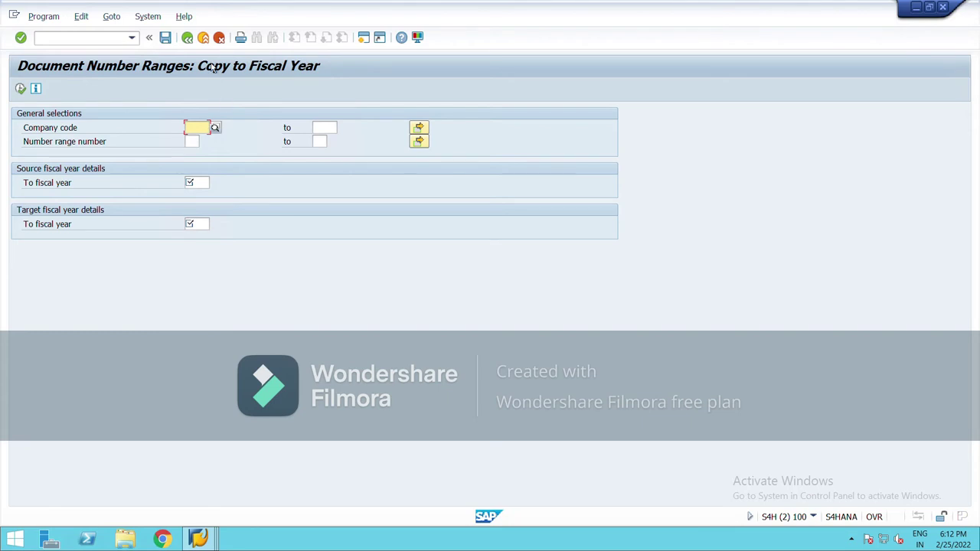
pyautogui.click(188, 38)
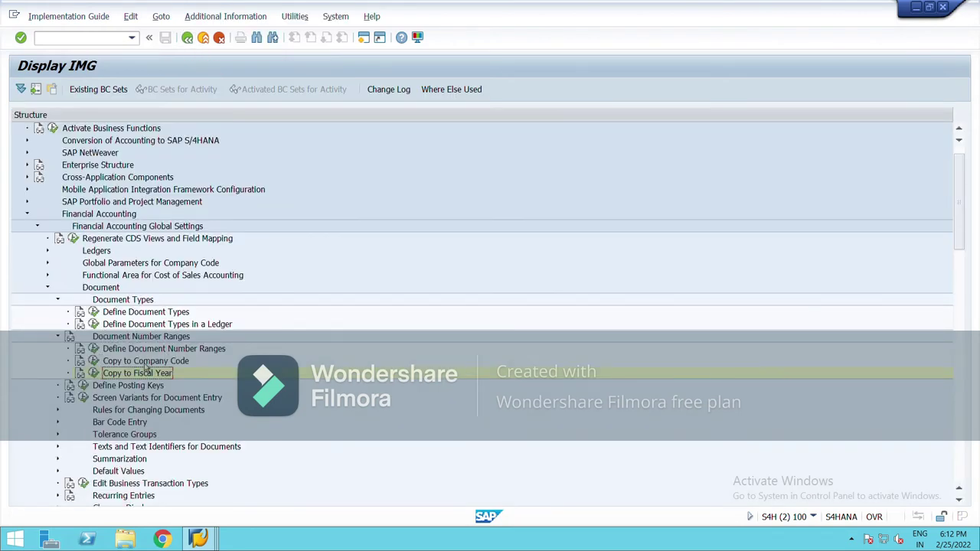
pyautogui.click(94, 350)
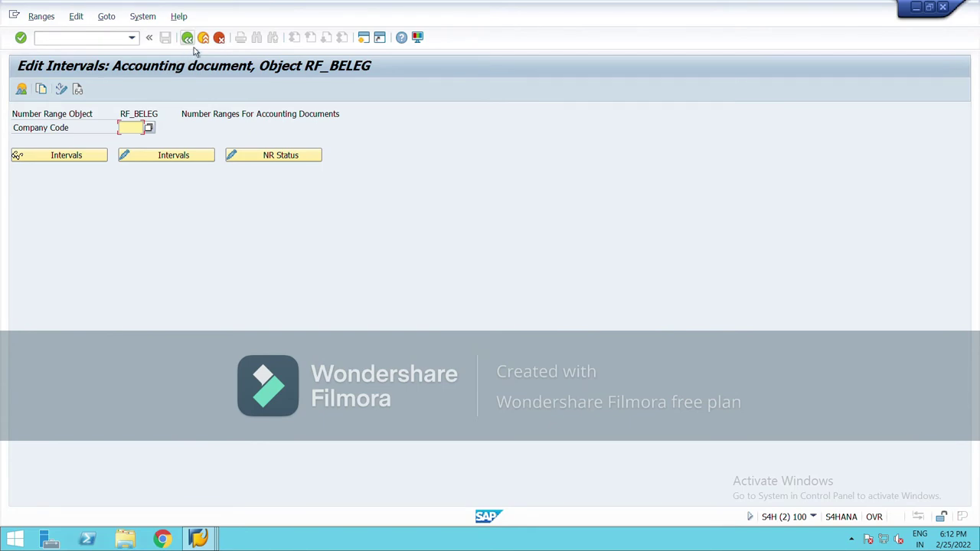
# Step: Display NCG1's intervals again, confirming 00–47 for year 9999, and return to the IMG tree
pyautogui.write('NI')
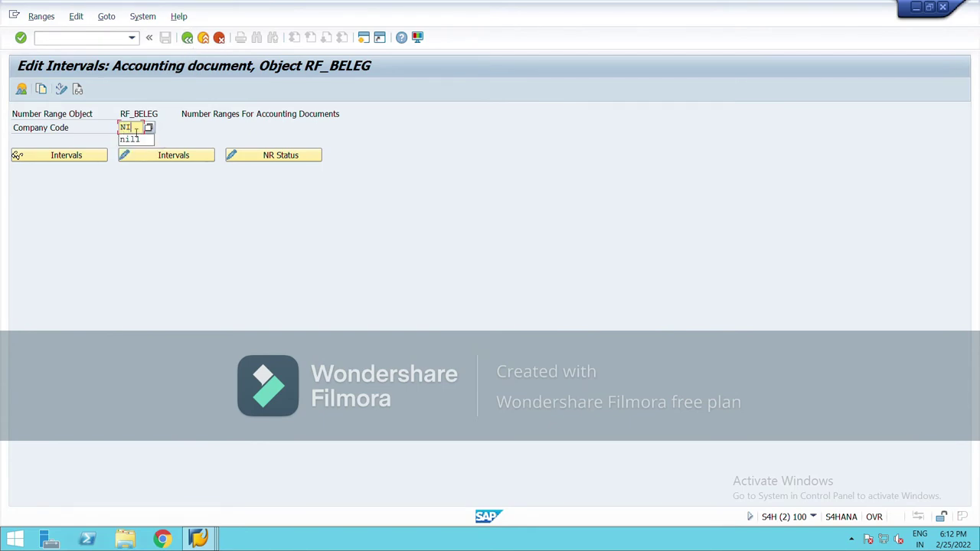
pyautogui.press('BackSpace')
pyautogui.press('BackSpace')
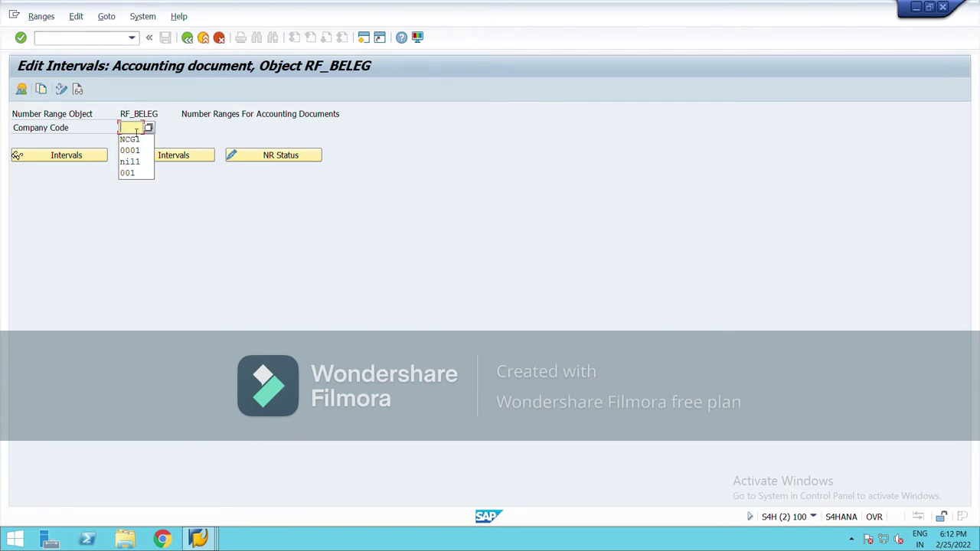
pyautogui.click(130, 139)
pyautogui.click(167, 158)
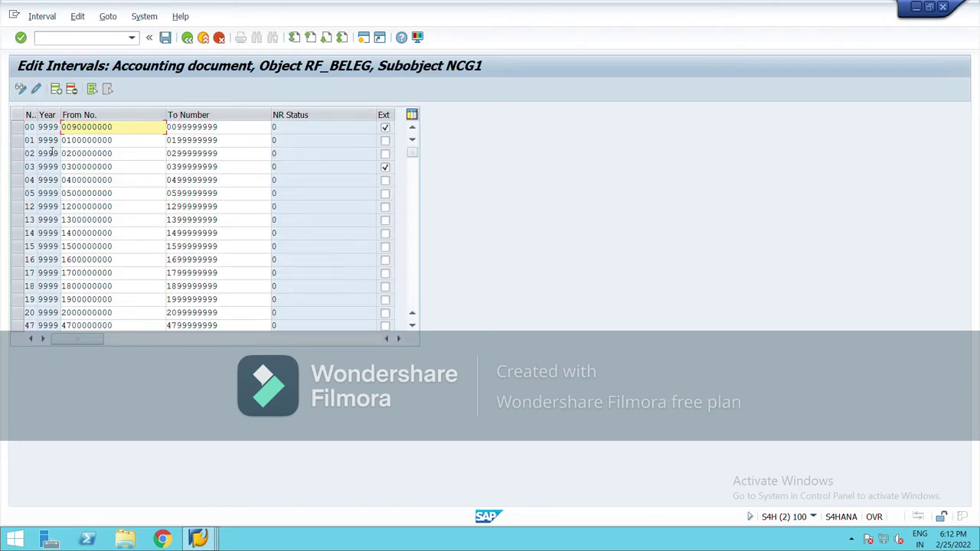
pyautogui.click(149, 37)
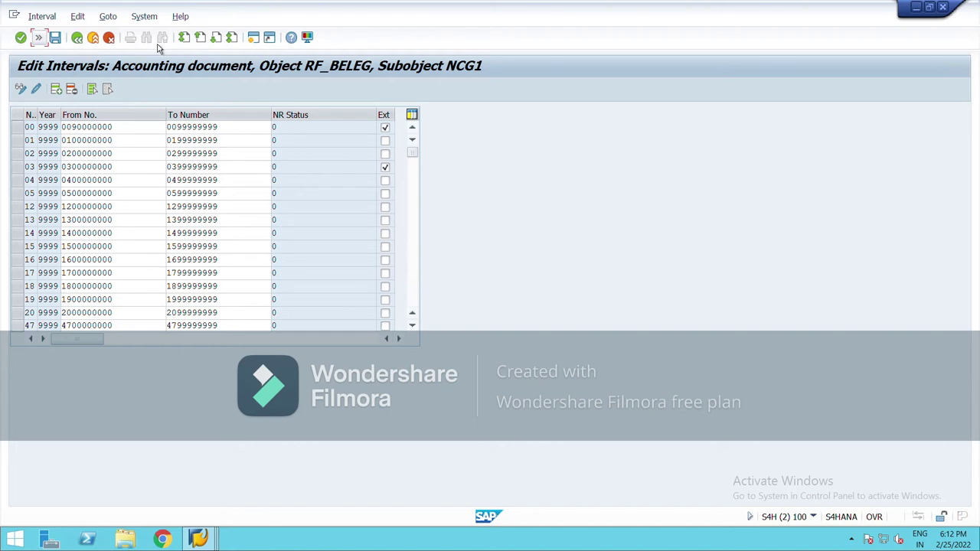
pyautogui.click(39, 37)
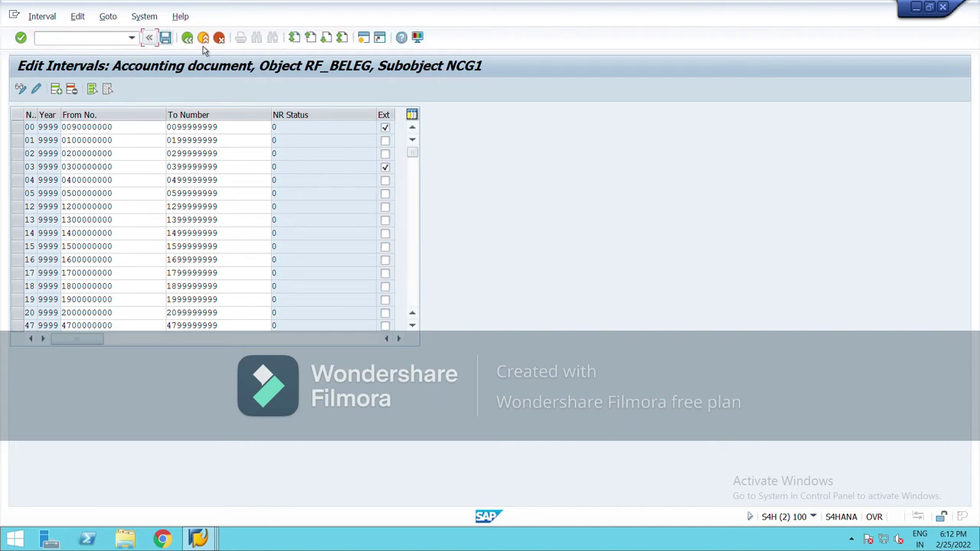
pyautogui.click(188, 39)
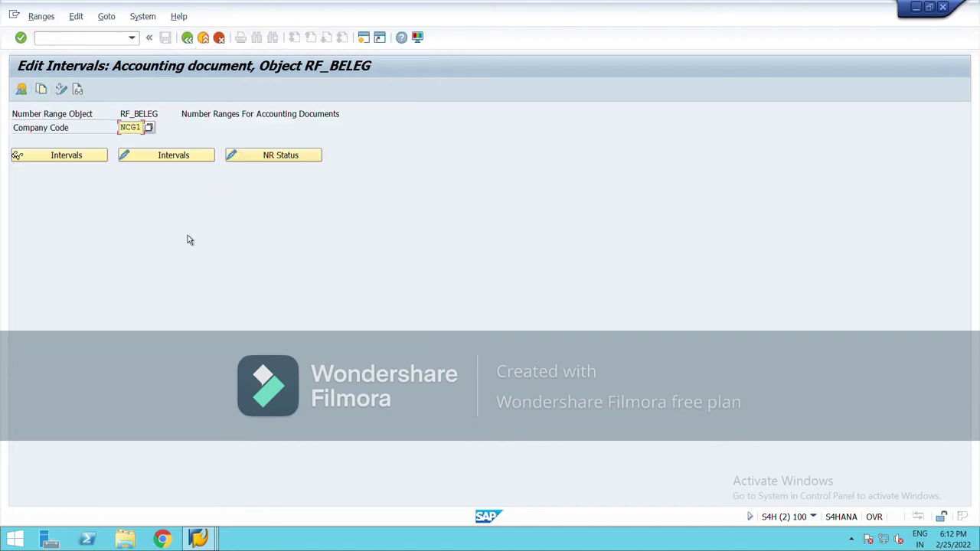
pyautogui.click(196, 43)
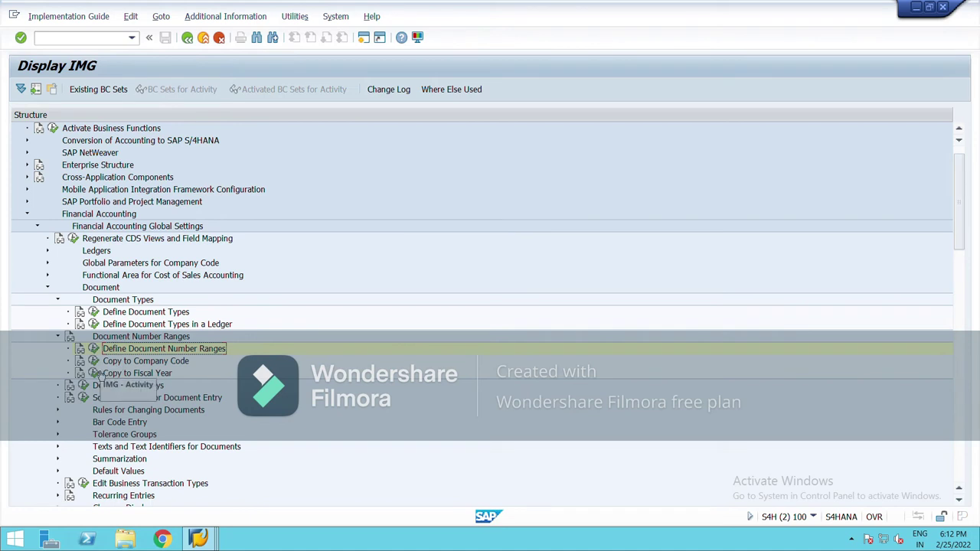
# Step: Run Copy to Fiscal Year for the company code from year 9999 to 2021 and confirm
pyautogui.click(95, 372)
pyautogui.click(404, 397)
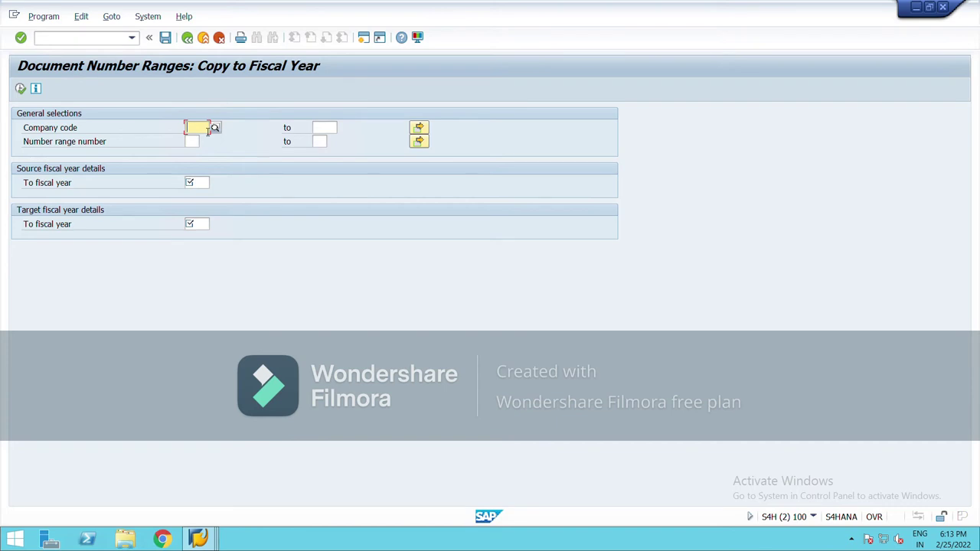
pyautogui.write('NCG')
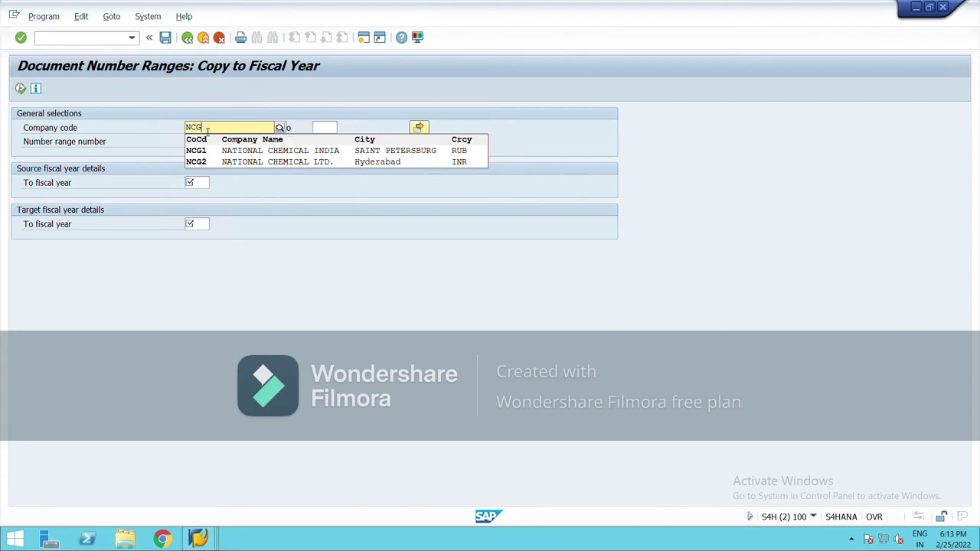
pyautogui.click(218, 151)
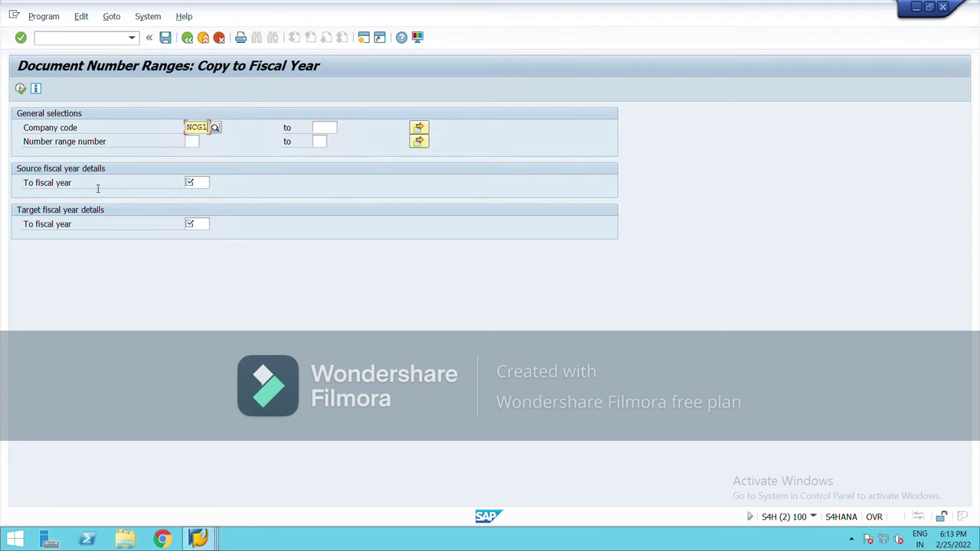
pyautogui.click(204, 187)
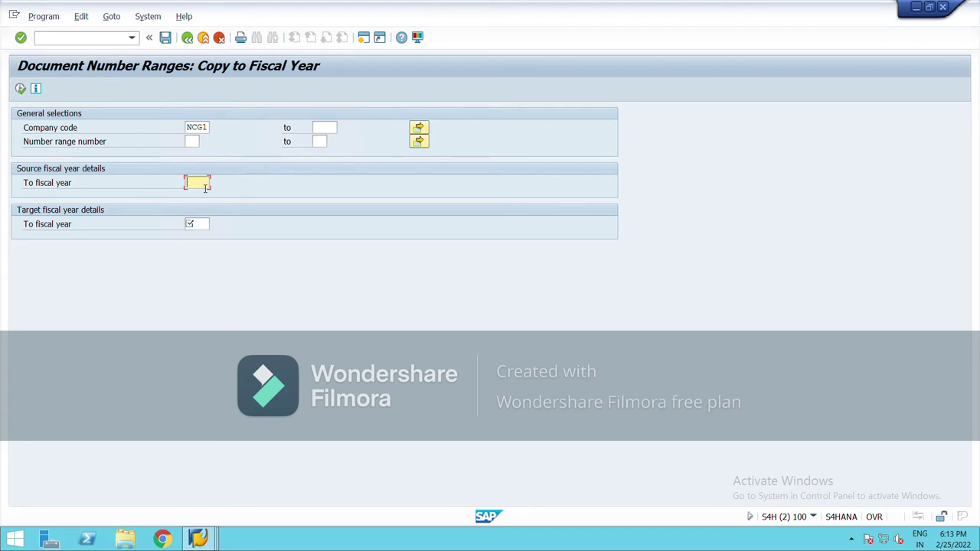
pyautogui.write('9999')
pyautogui.click(201, 227)
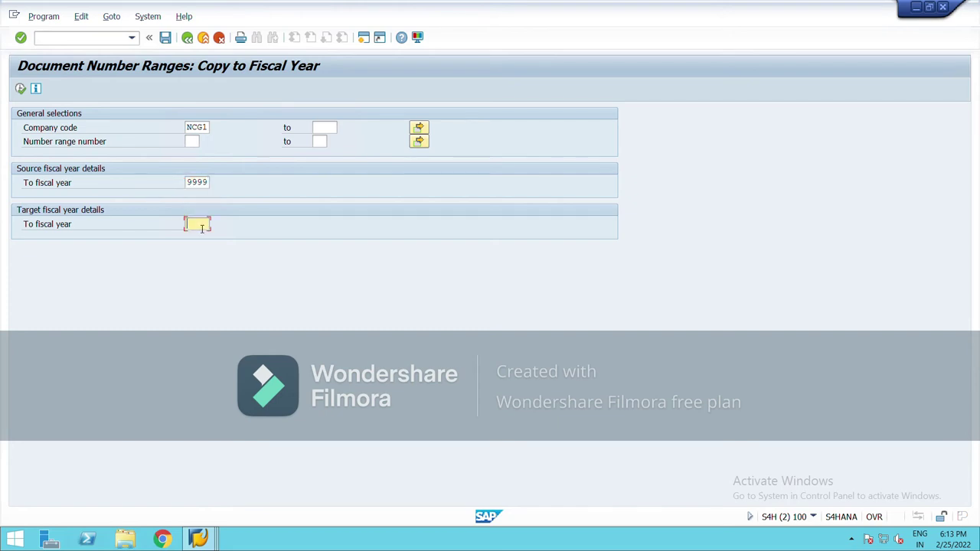
pyautogui.write('2021')
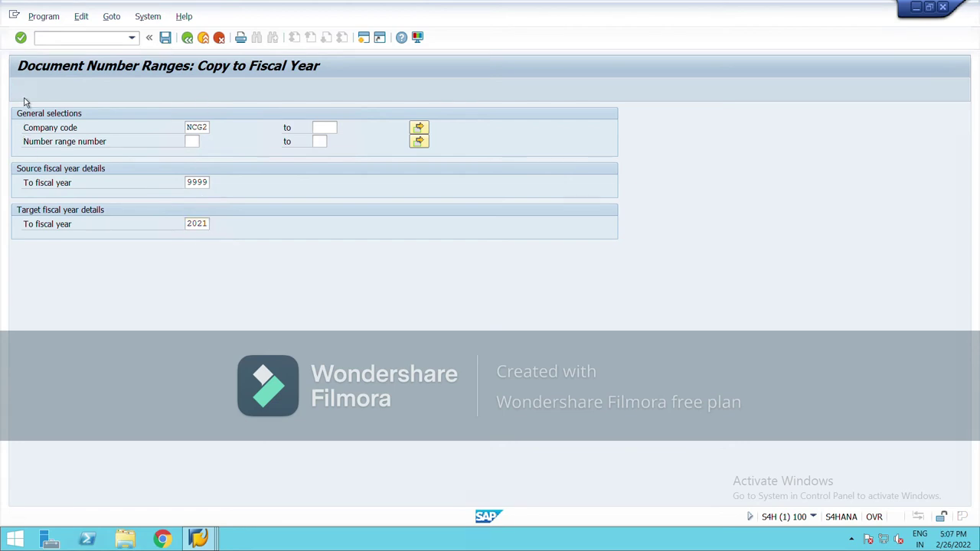
pyautogui.click(23, 92)
pyautogui.click(217, 253)
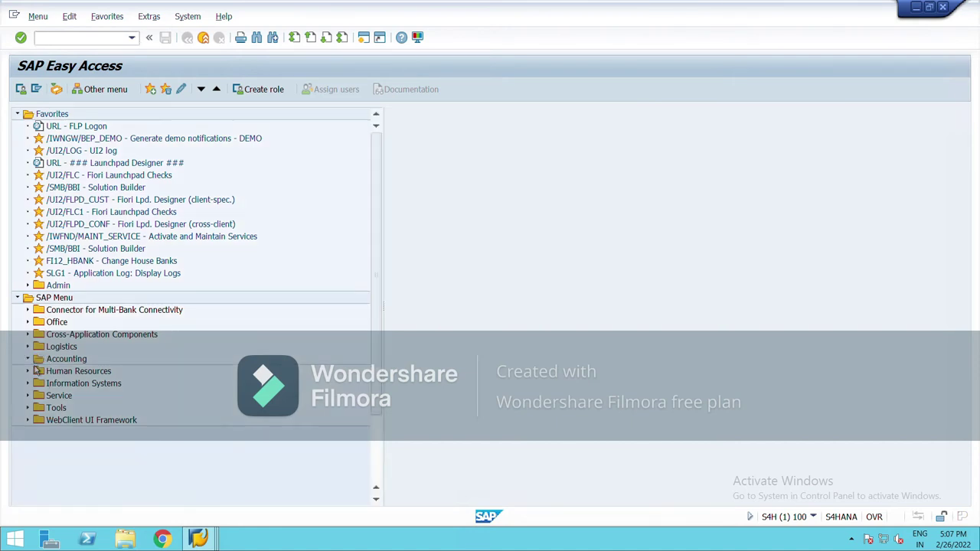
# Step: Launch FB50 from Accounting > Financial Accounting > General Ledger > Document Entry
pyautogui.click(40, 373)
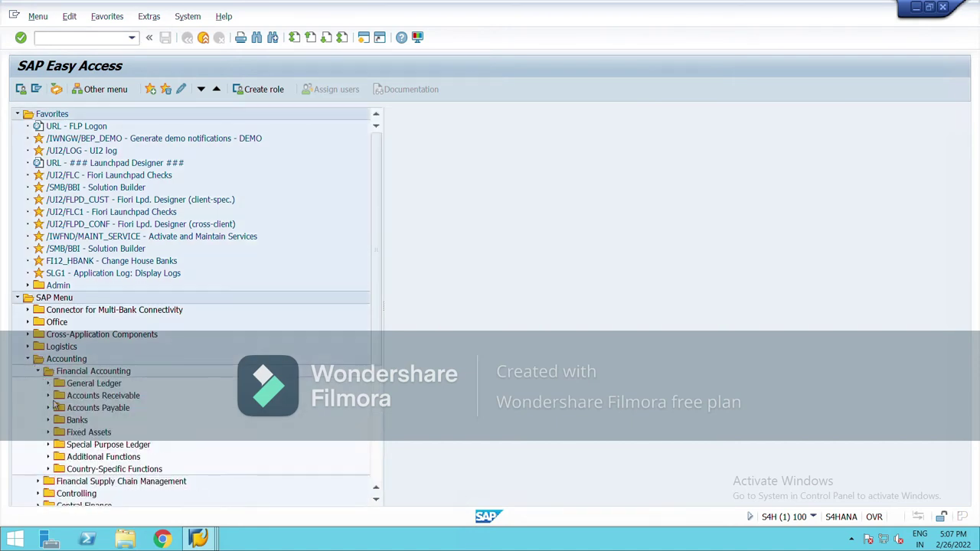
pyautogui.doubleClick(58, 386)
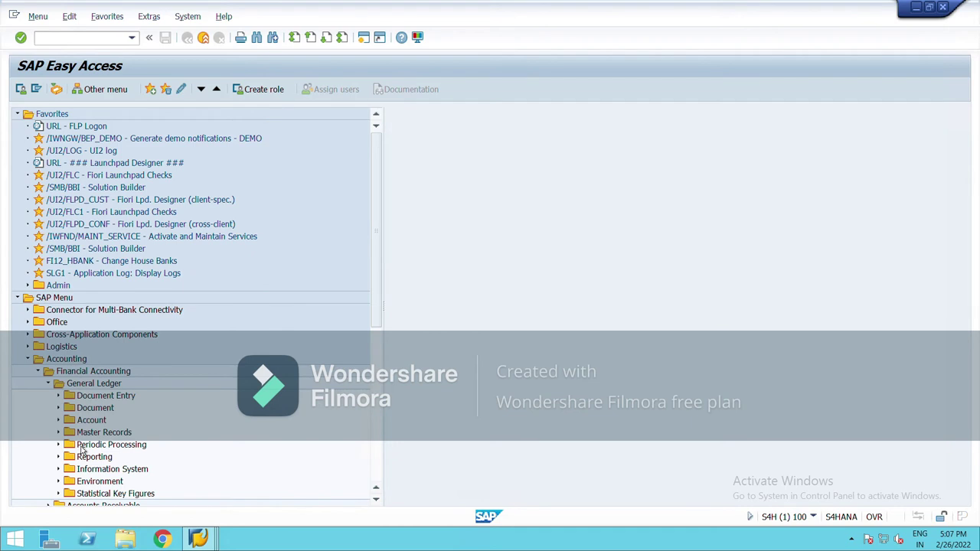
pyautogui.doubleClick(68, 386)
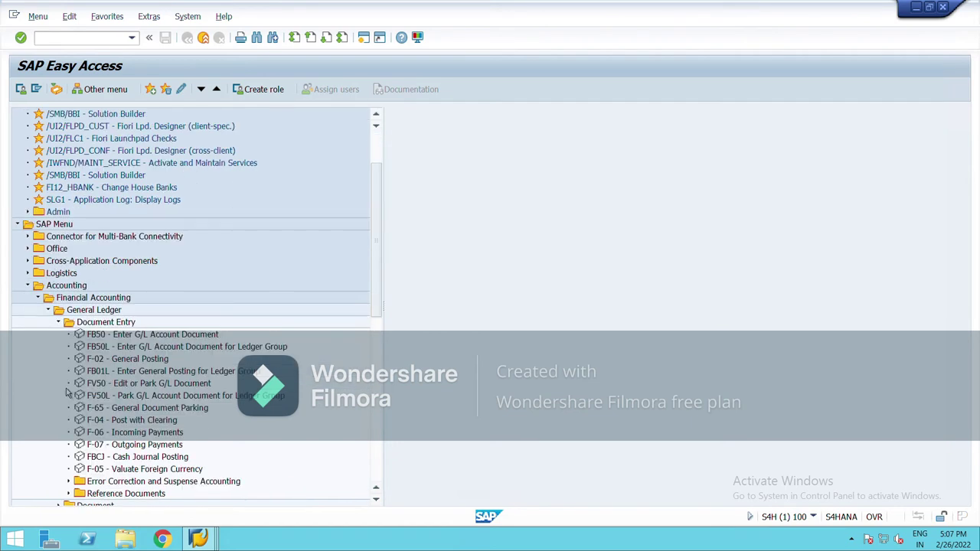
pyautogui.doubleClick(127, 336)
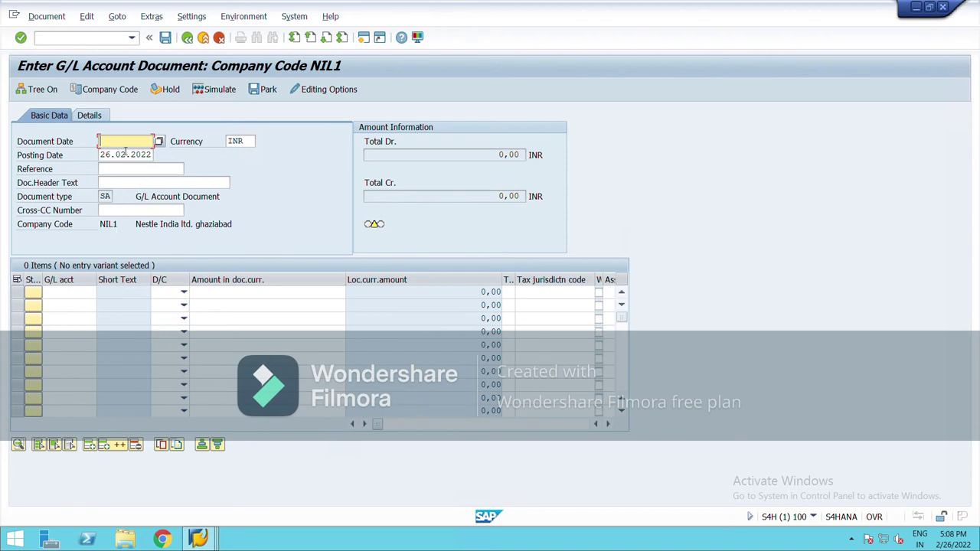
# Step: Set document date 26.02.2022 and put bank account 100002 on line 1 as a debit
pyautogui.write('26.02.2022')
pyautogui.press('Tab')
pyautogui.press('Tab')
pyautogui.press('Tab')
pyautogui.press('Tab')
pyautogui.press('Tab')
pyautogui.press('Tab')
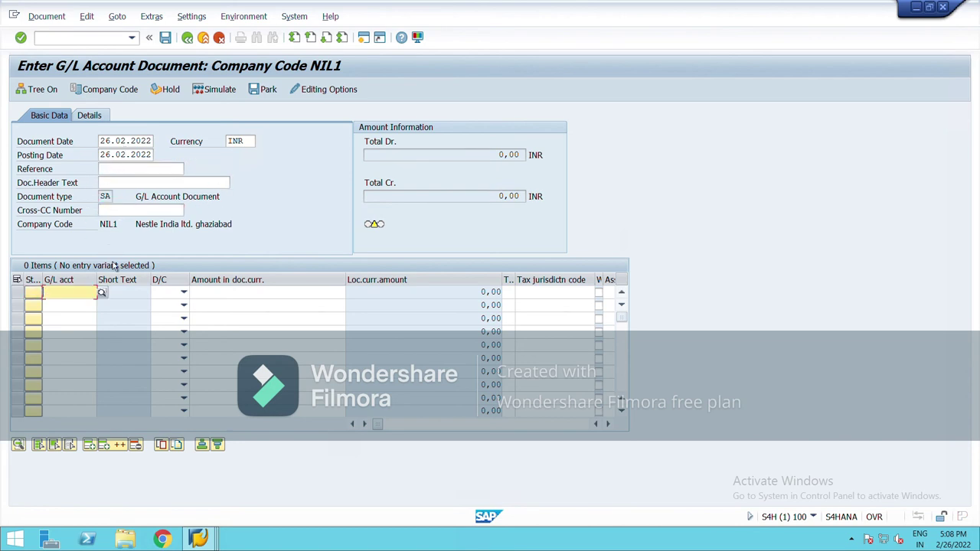
pyautogui.click(107, 297)
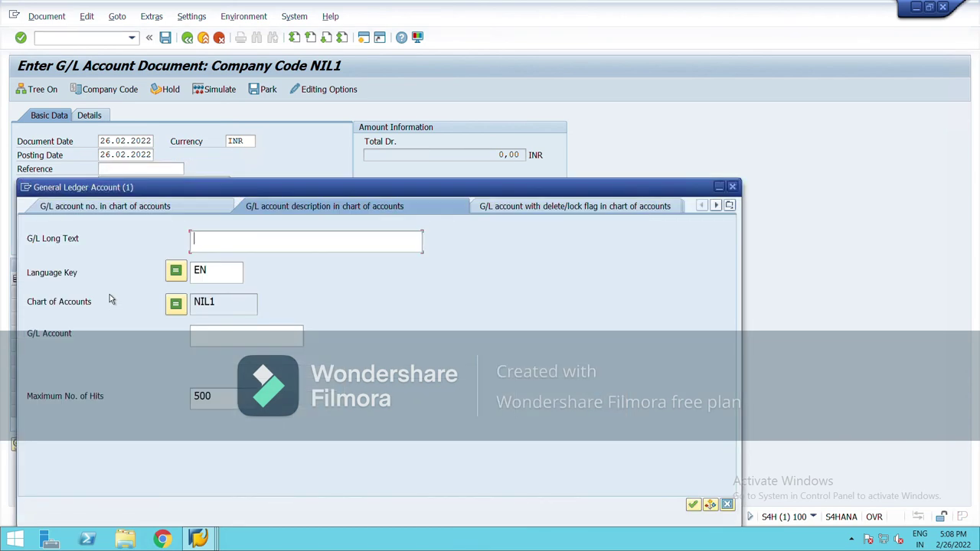
pyautogui.click(692, 505)
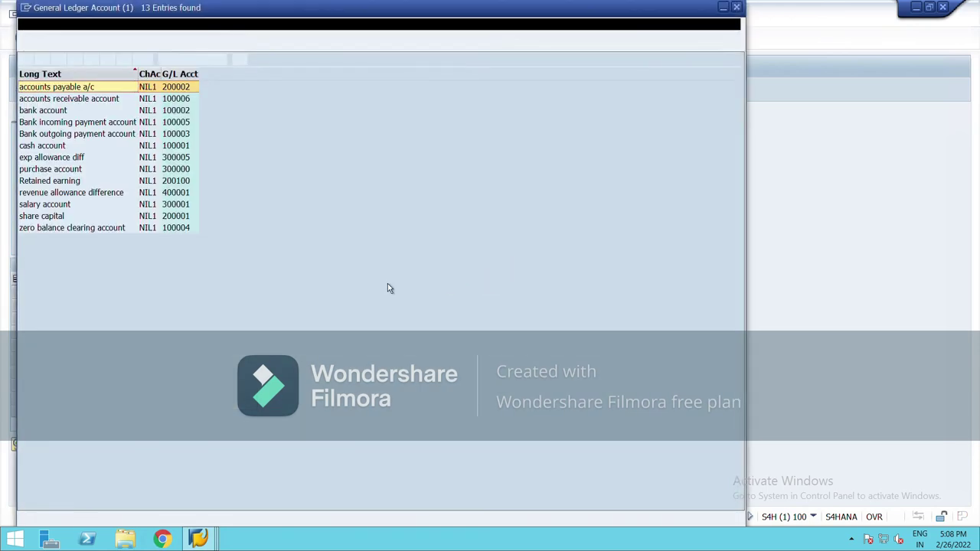
pyautogui.click(42, 111)
pyautogui.doubleClick(42, 110)
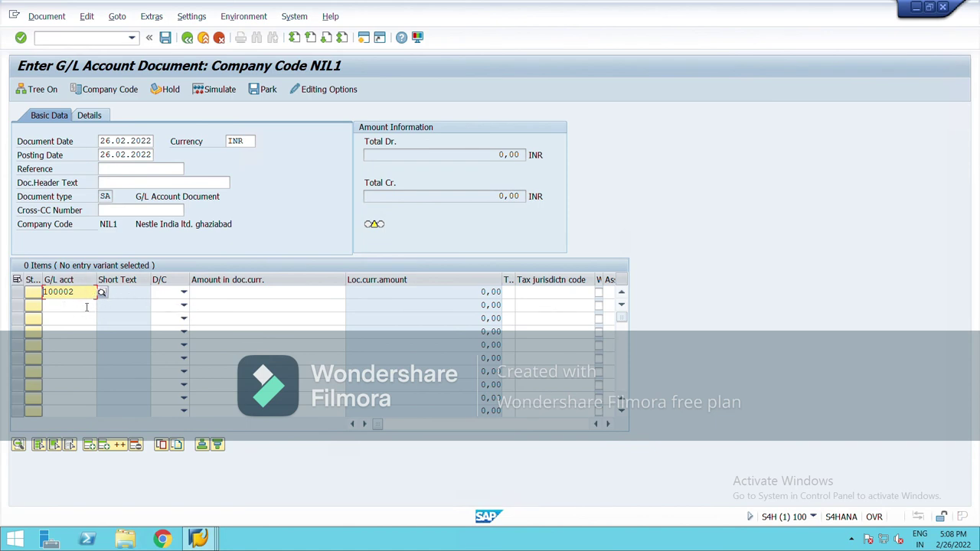
pyautogui.click(183, 291)
pyautogui.click(173, 317)
# Step: Enter cash account 100001 on line 2 using the G/L account search
pyautogui.click(53, 307)
pyautogui.press('F4')
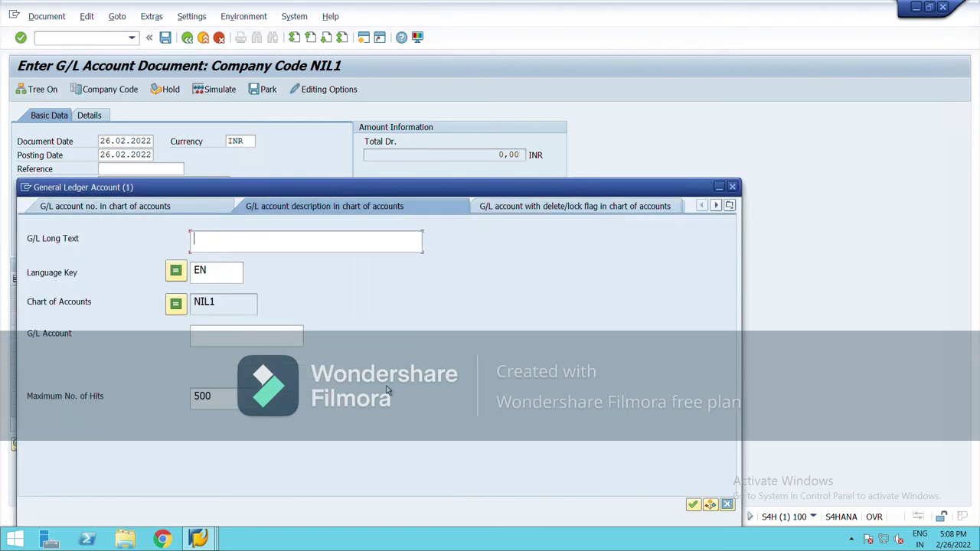
pyautogui.click(692, 505)
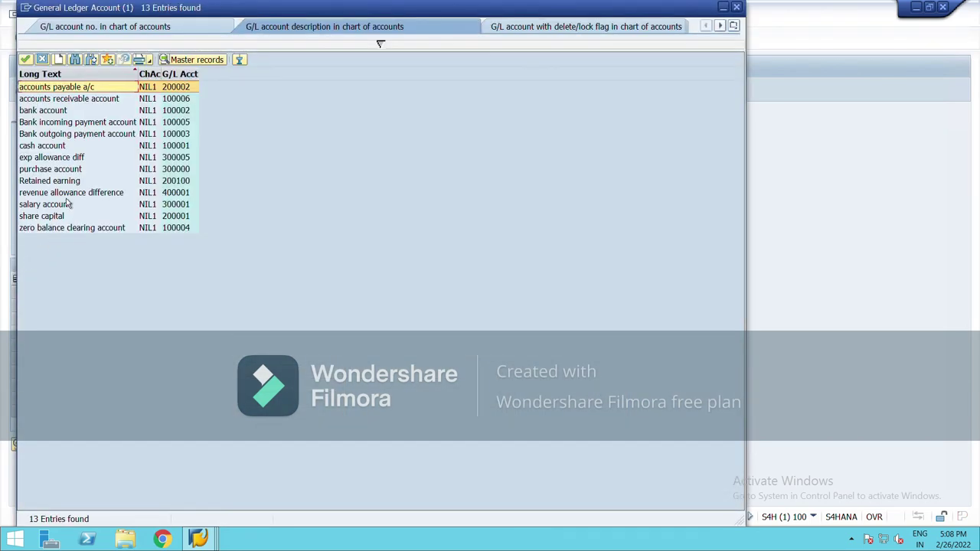
pyautogui.click(66, 149)
pyautogui.click(26, 59)
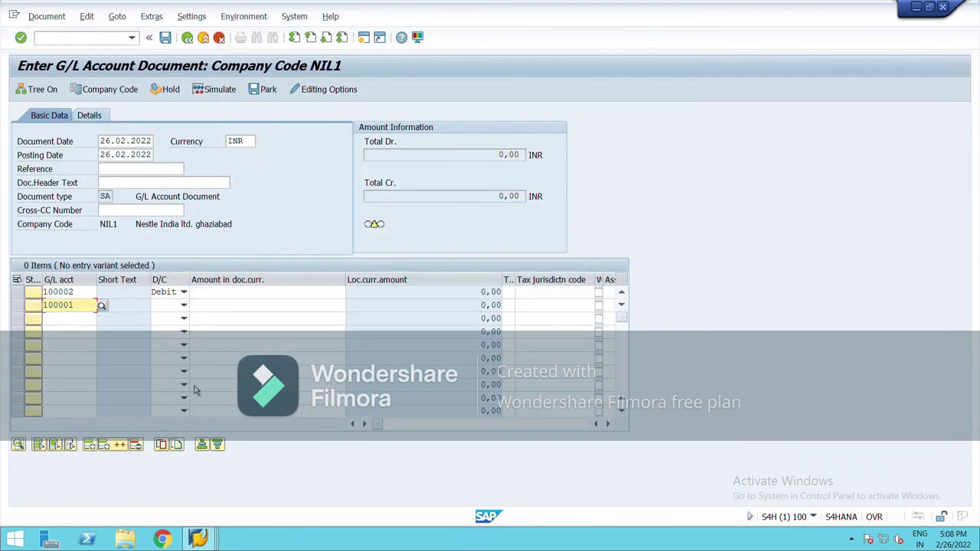
# Step: Make line 2 a credit and enter 12000 as the amount on both lines
pyautogui.click(184, 305)
pyautogui.click(180, 317)
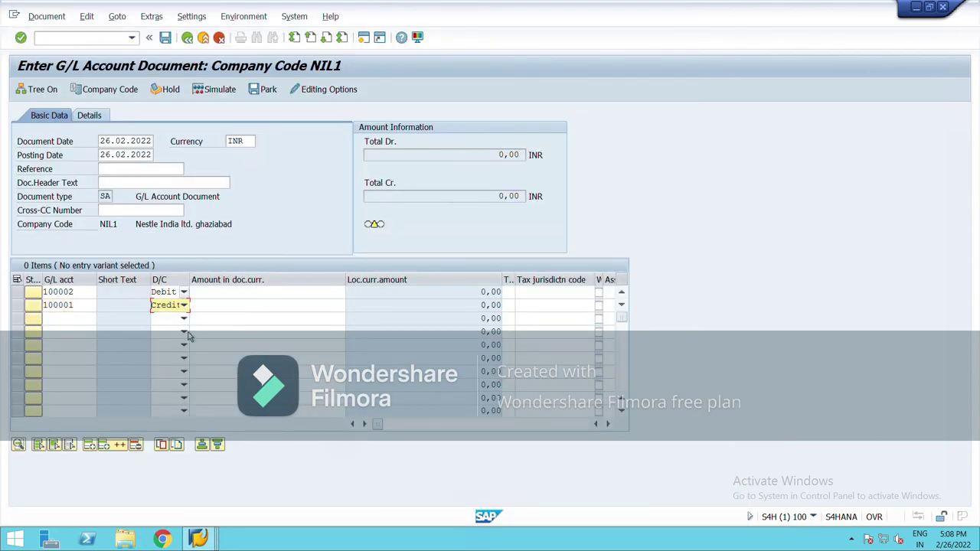
pyautogui.click(276, 292)
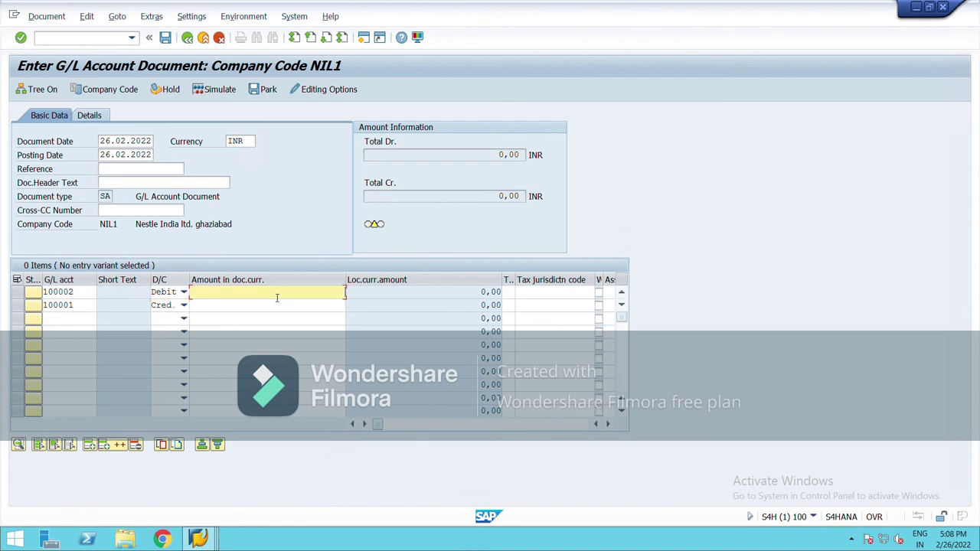
pyautogui.write('12000')
pyautogui.press('BackSpace')
pyautogui.write('0')
pyautogui.click(280, 307)
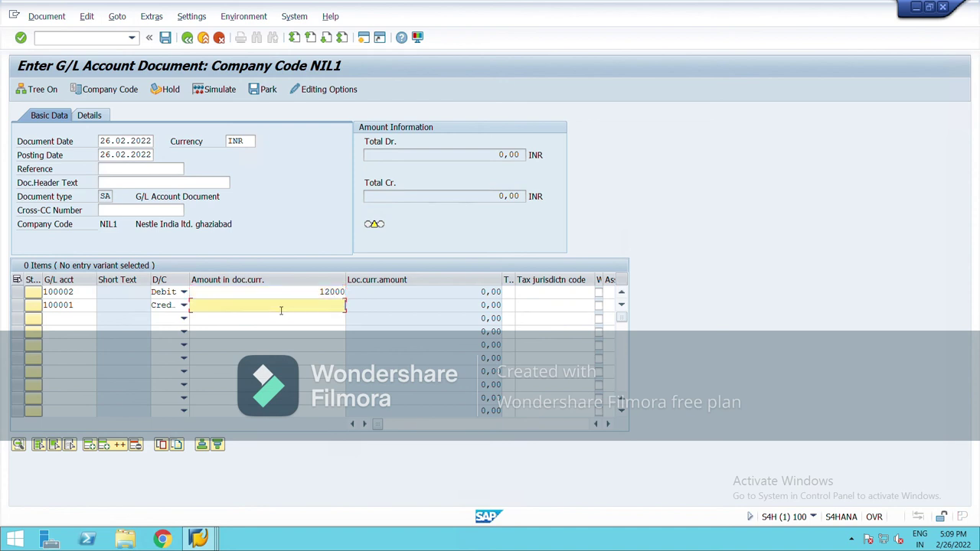
pyautogui.write('12000')
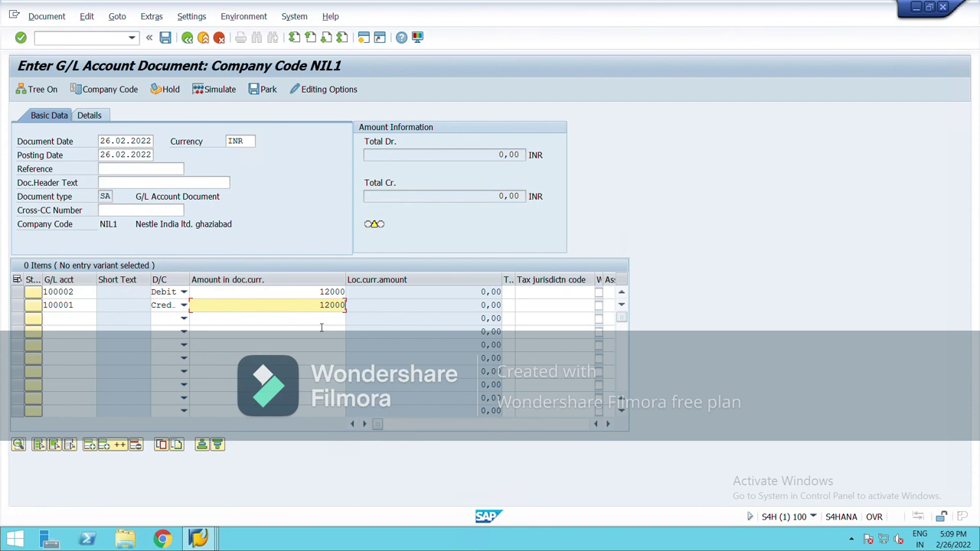
pyautogui.press('Return')
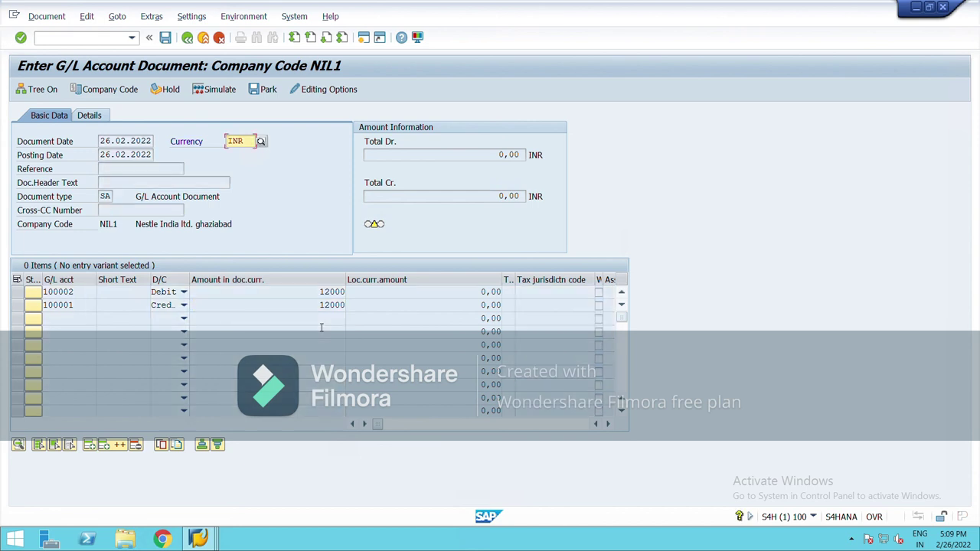